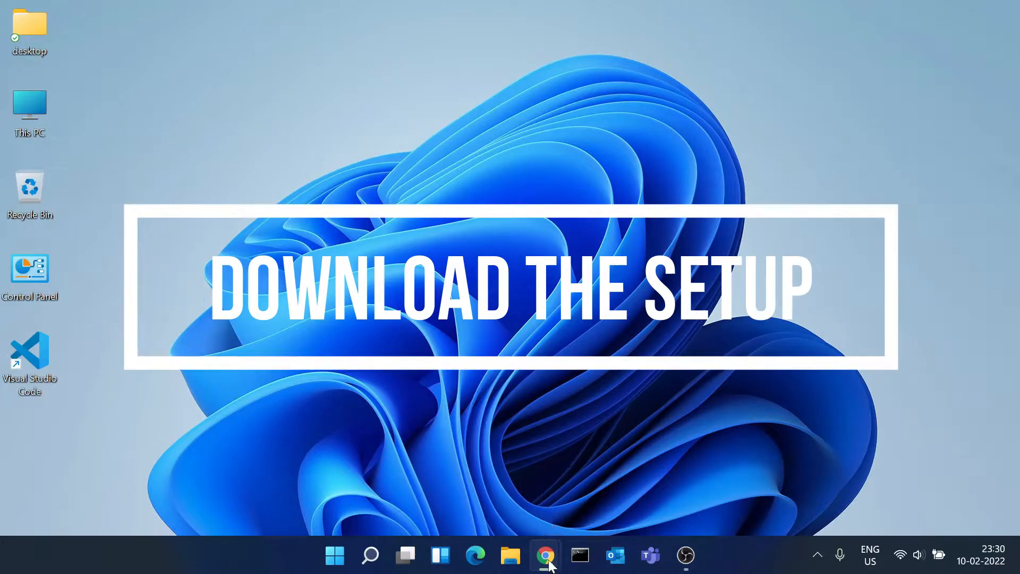
Open eclipse.org/downloads in Chrome and go to the x86_64 download page for Eclipse IDE 2021-12
mouse_move(545, 556)
left_click(617, 471)
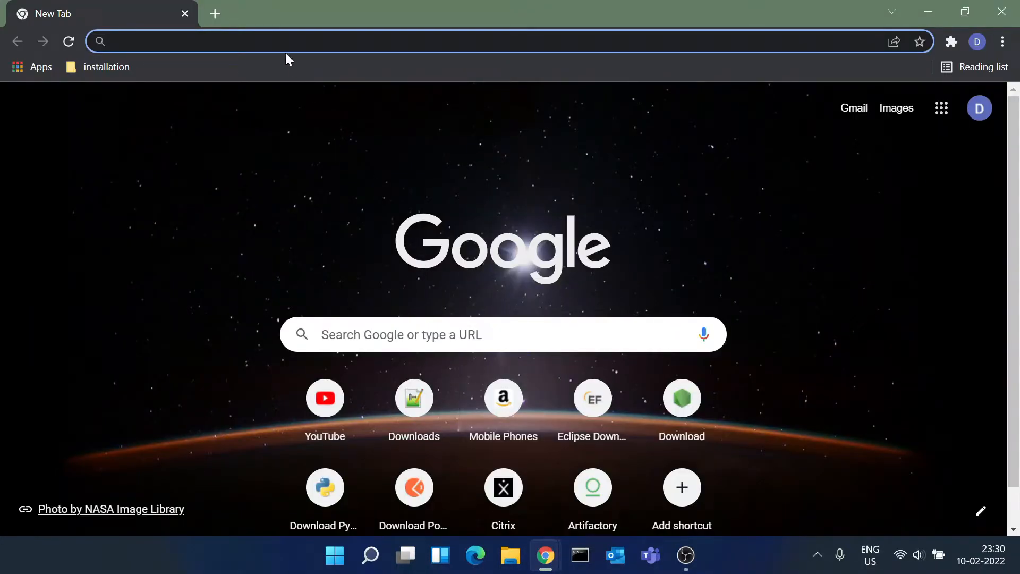
type("ec")
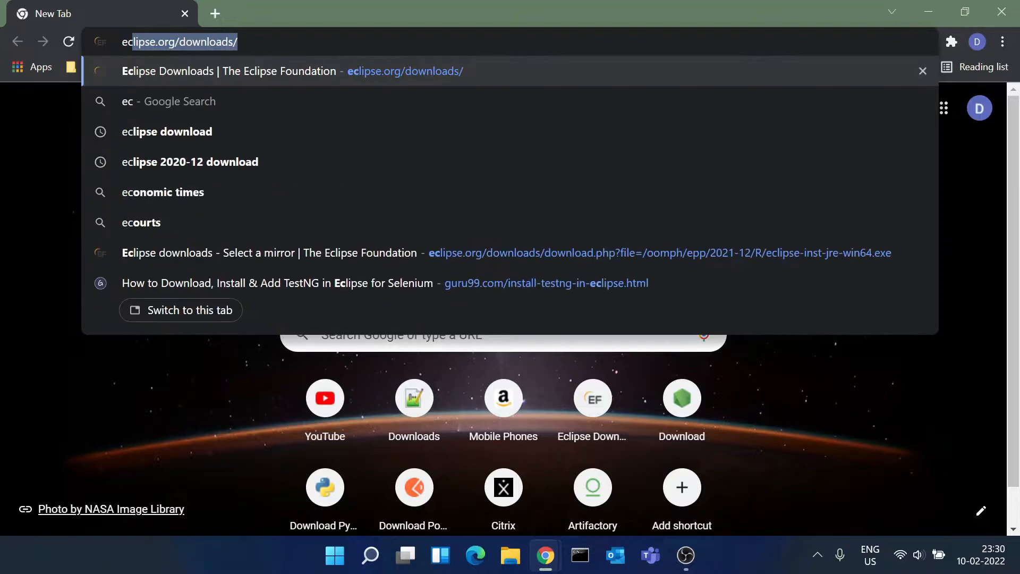
key("Return")
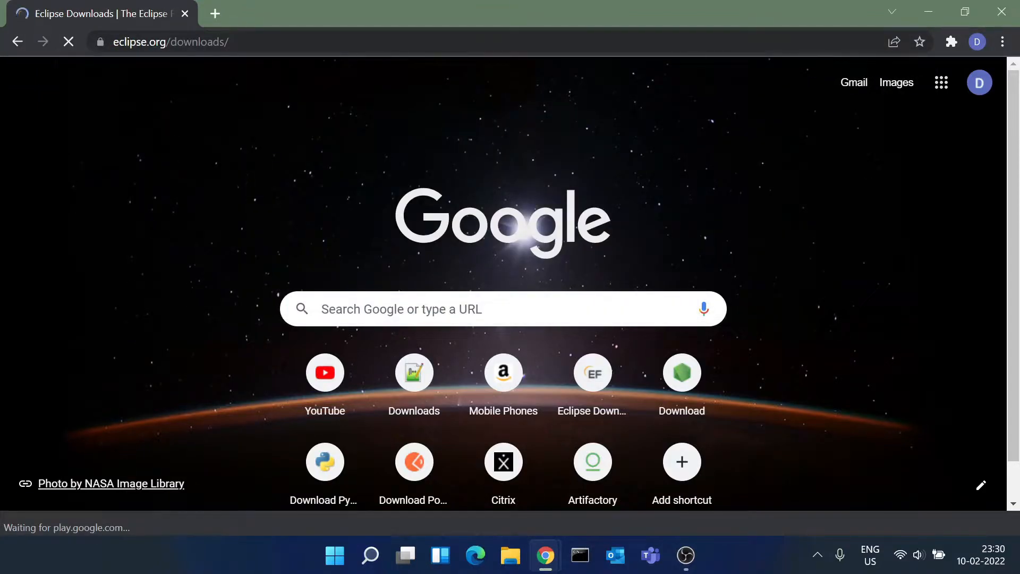
scroll(419, 298, "down", 7)
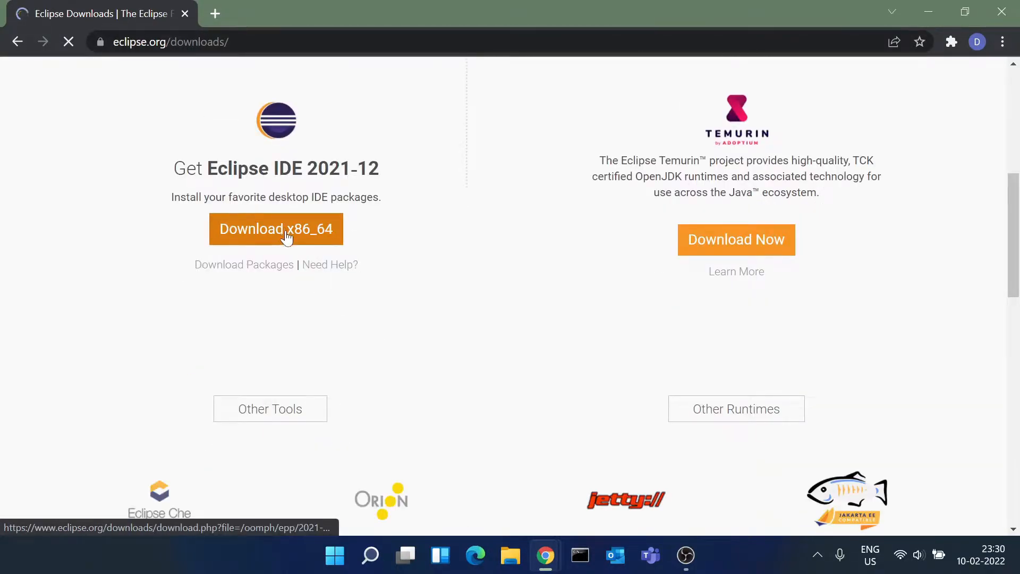
left_click(282, 250)
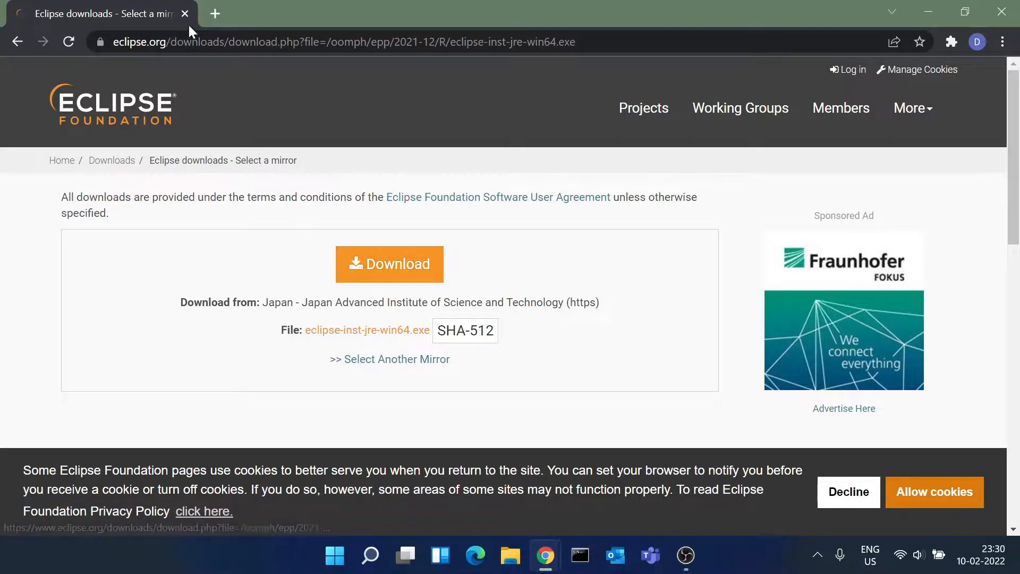
Search the web in a new browser tab for "java jdk download for windows 10"
left_click(215, 12)
type("java jdk")
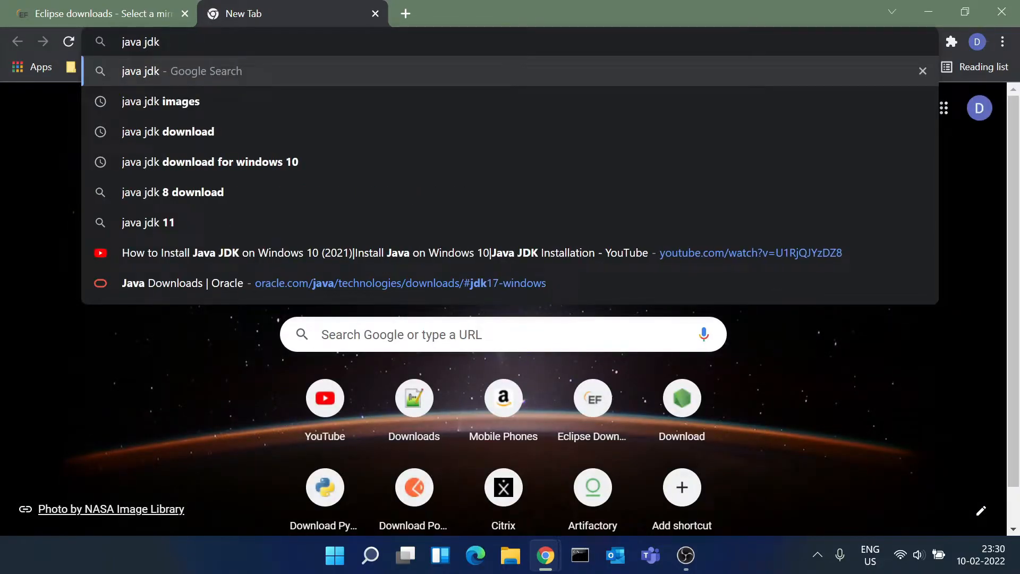
type(" downlo")
key("Down")
key("Down")
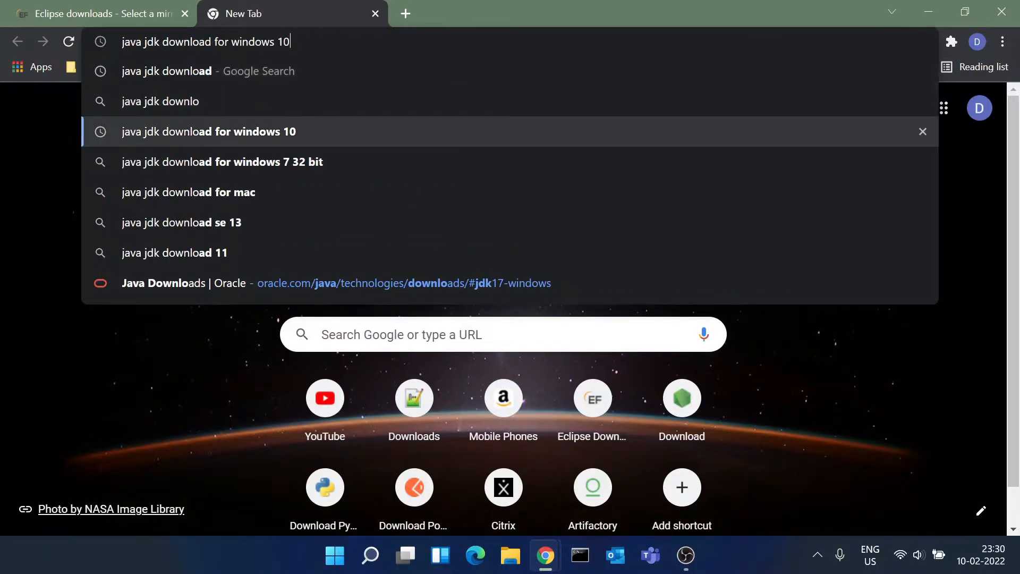
key("Return")
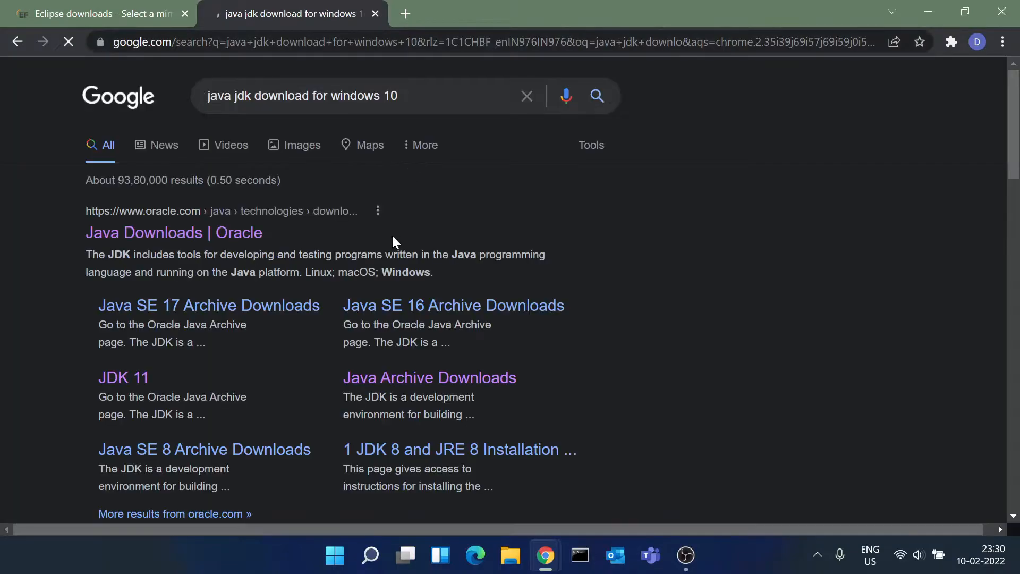
Open Oracle's JDK 11 archive page and locate the Windows x64 downloads for Java SE Development Kit 11.0.13
left_click(125, 376)
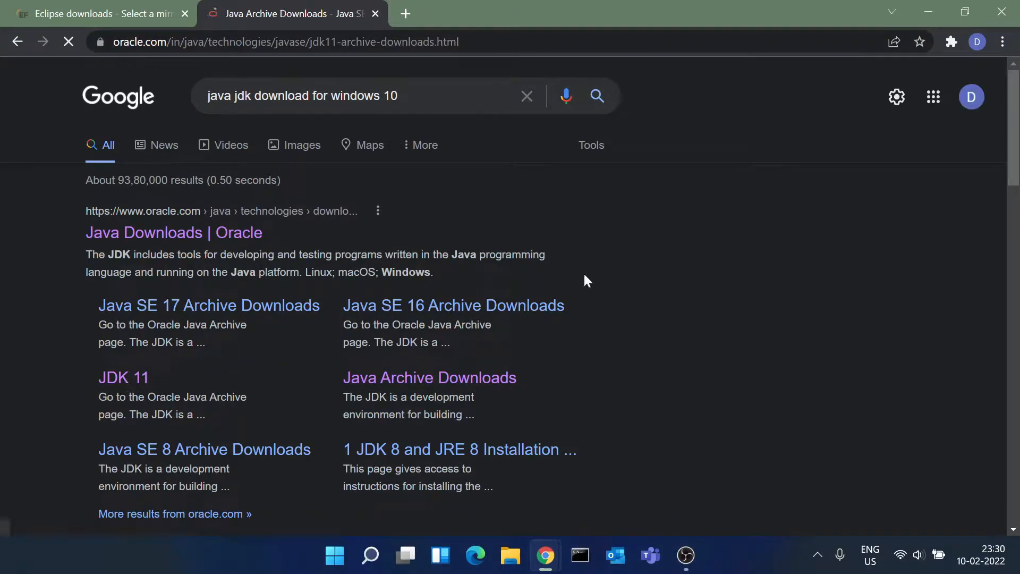
scroll(533, 288, "down", 10)
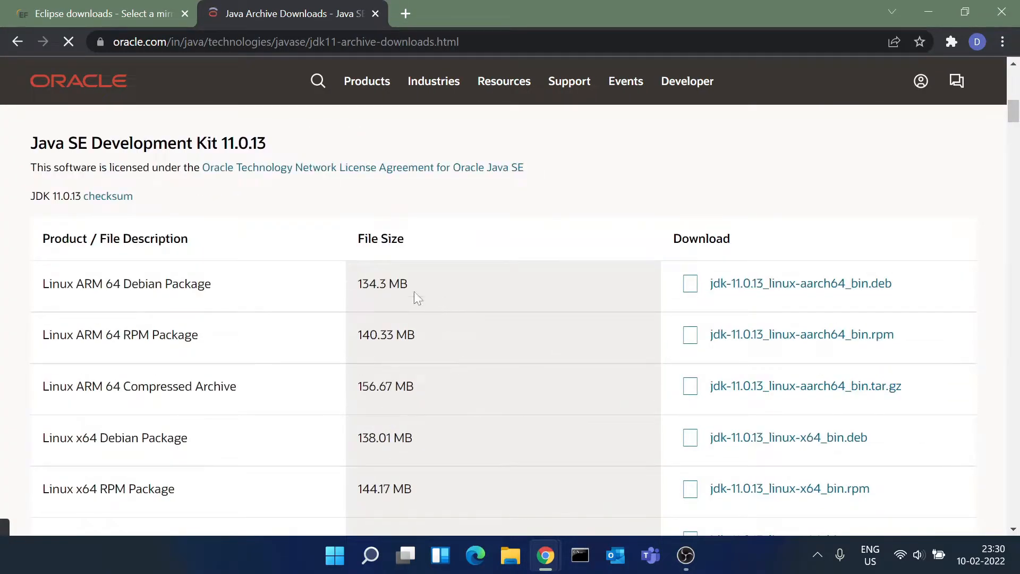
scroll(633, 353, "down", 6)
scroll(598, 353, "down", 3)
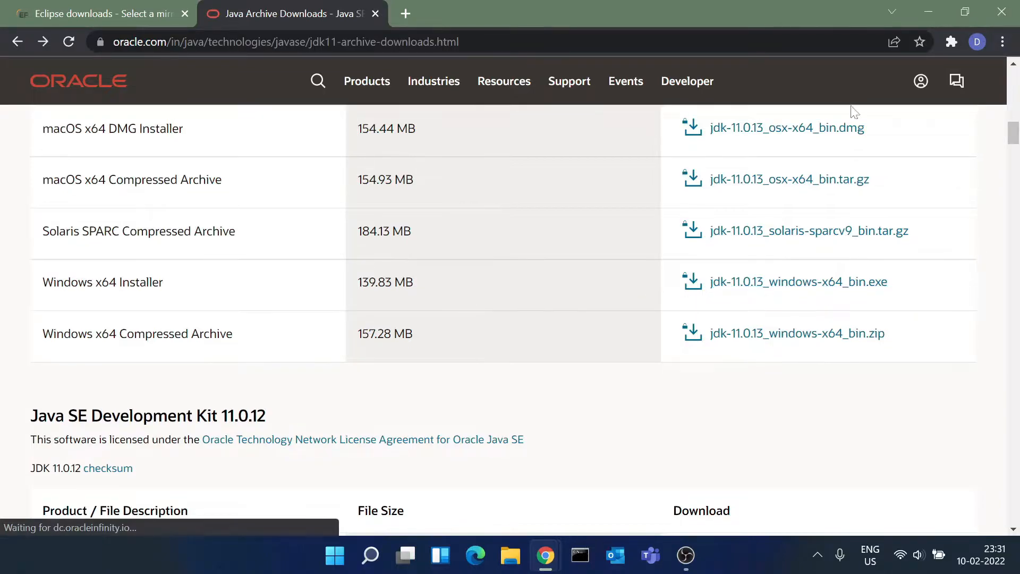
Minimize the browser, refresh the desktop and open the Downloads folder in File Explorer
left_click(927, 12)
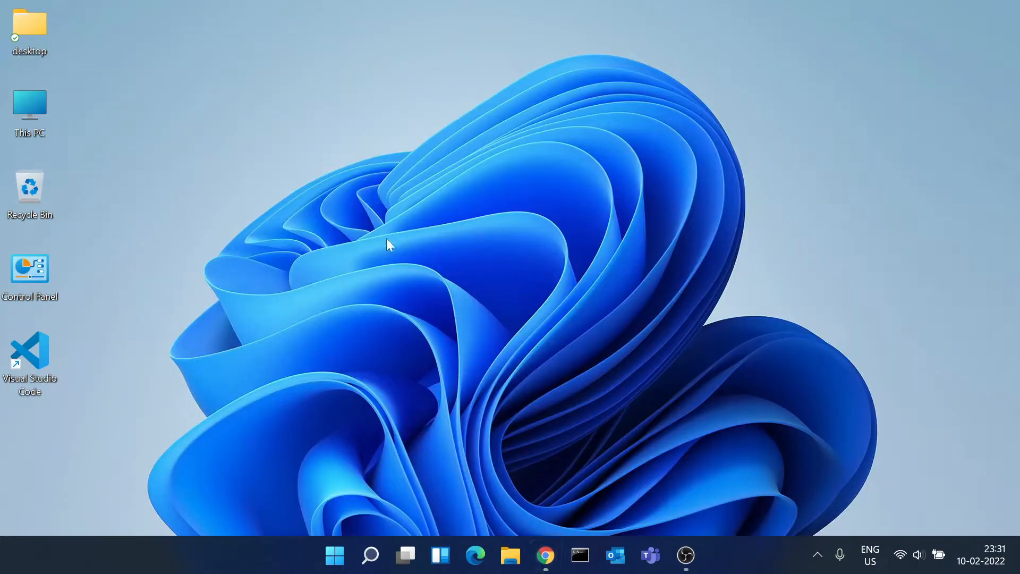
right_click(399, 250)
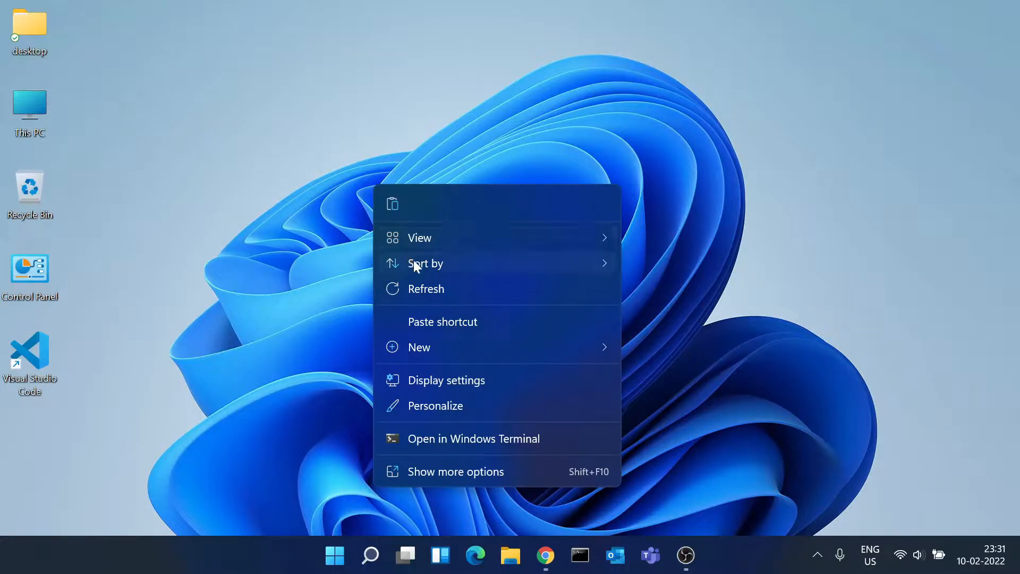
left_click(423, 288)
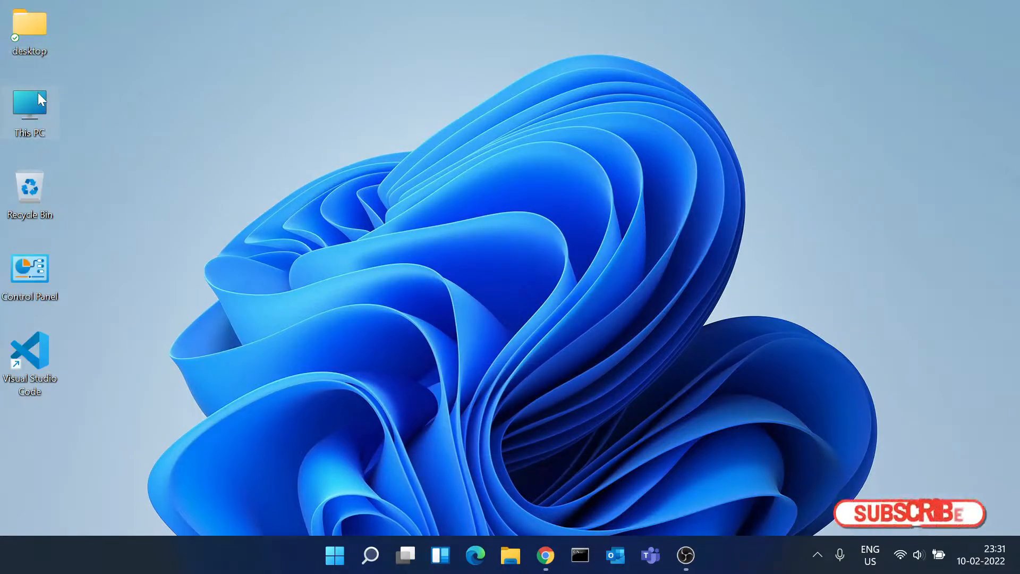
double_click(39, 93)
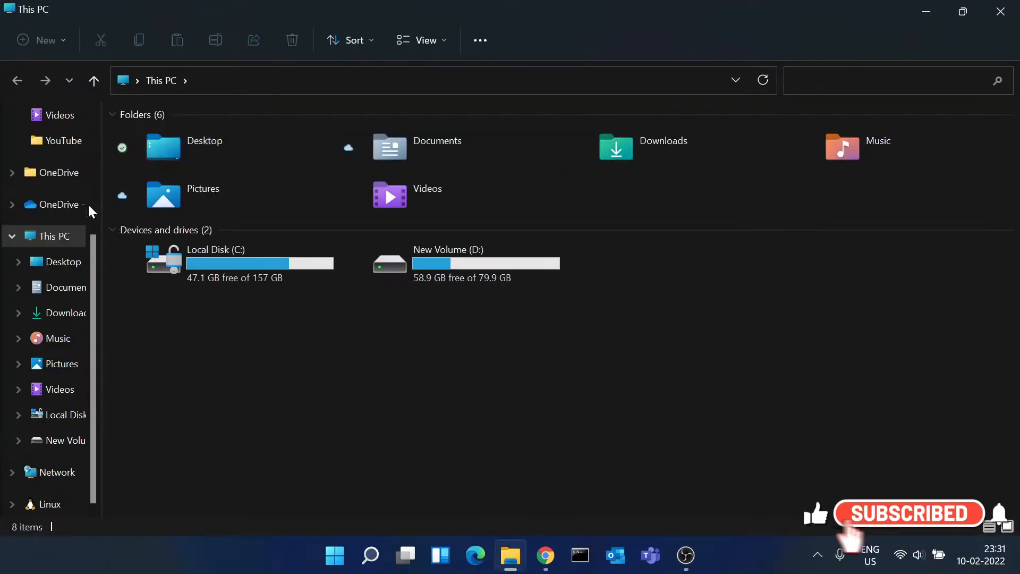
left_click(62, 315)
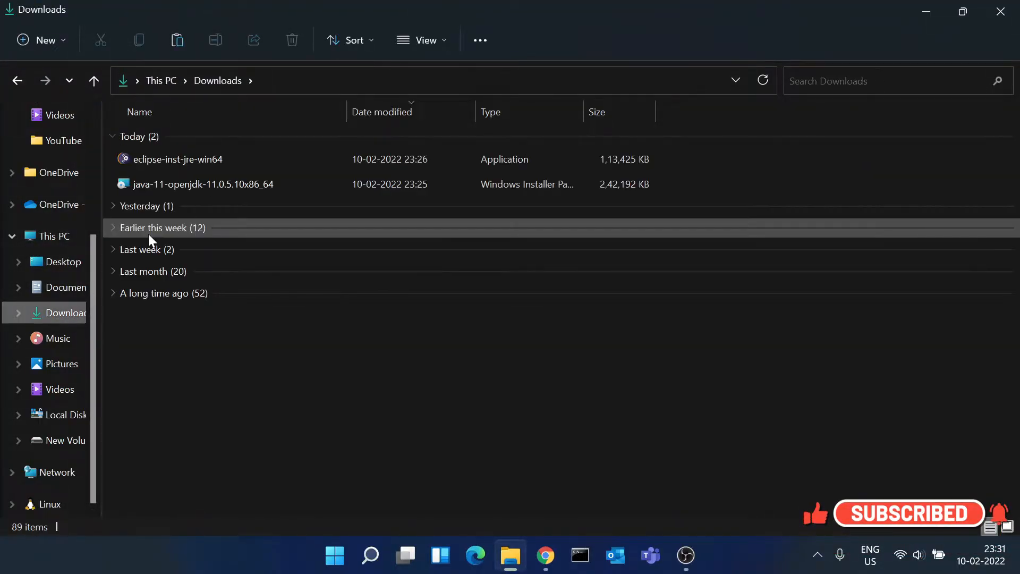
Run the java-11-openjdk-11.0.5.10x86_64 installer and accept its license agreement
left_click(186, 184)
double_click(186, 183)
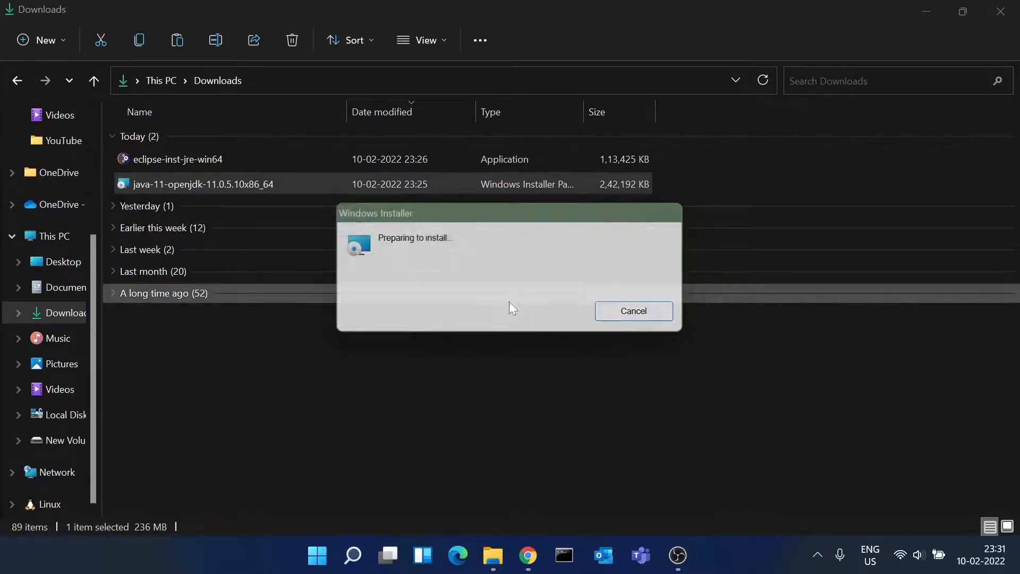
left_click(588, 406)
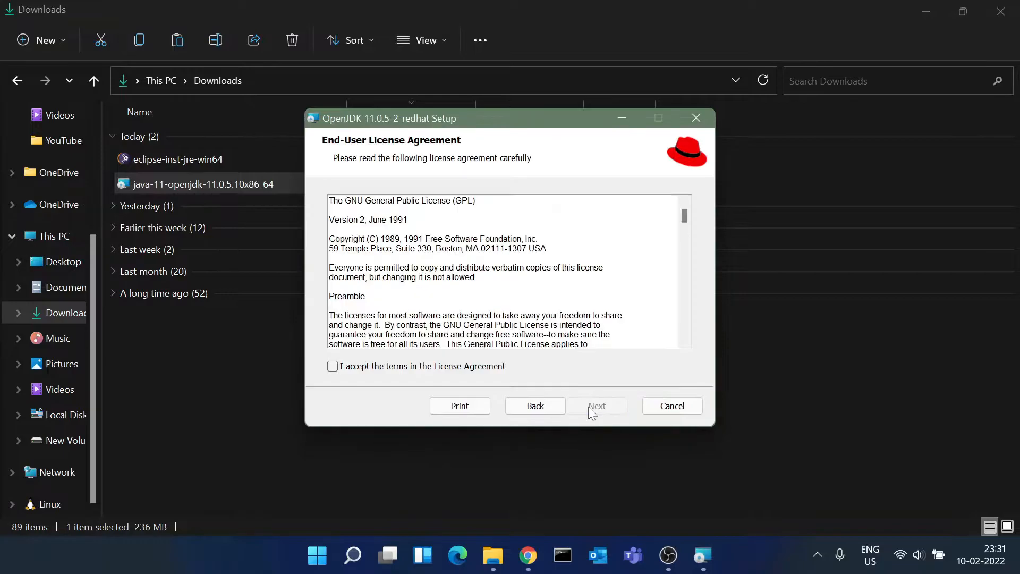
left_click(441, 367)
left_click(587, 407)
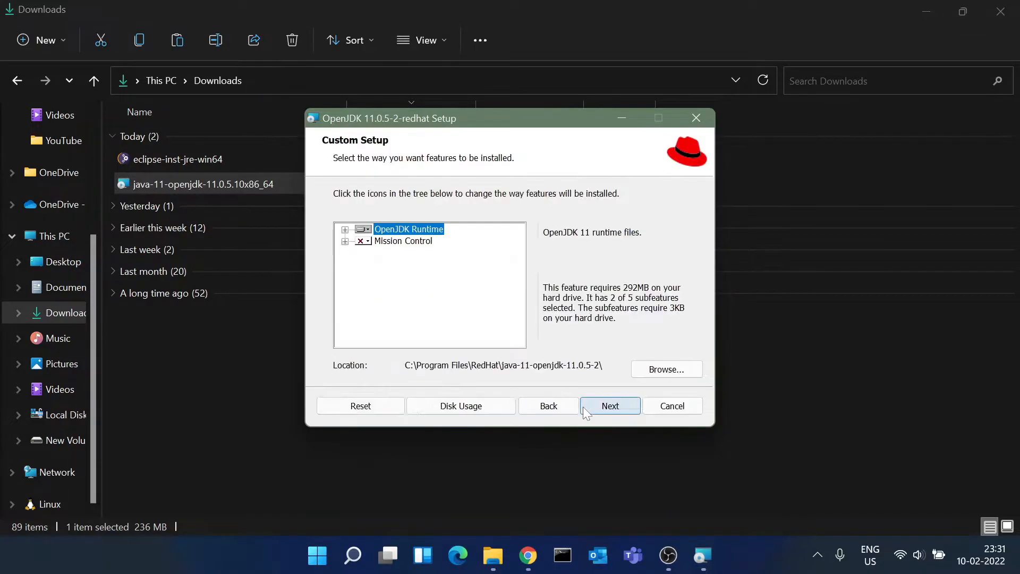
Install OpenJDK with the default features and location, and finish the setup wizard
left_click(587, 406)
left_click(584, 409)
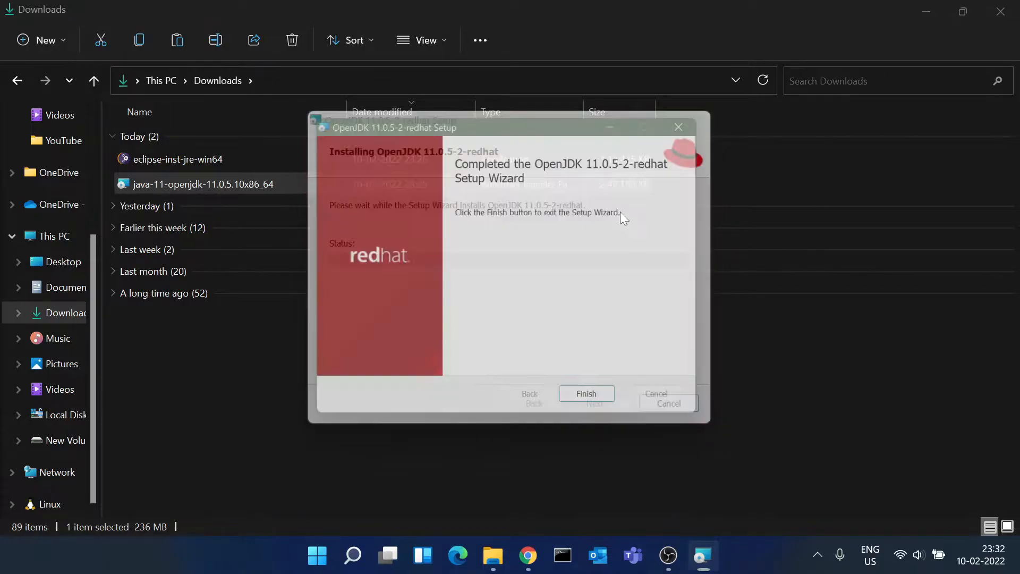
left_click(587, 408)
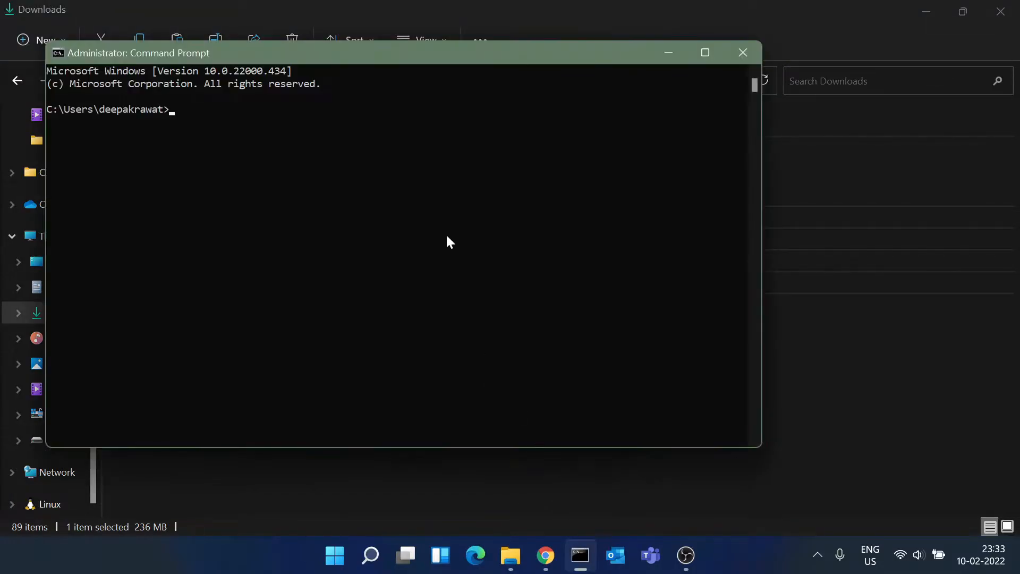
Check the installed Java version with "java -version" in Command Prompt, and close the prompt window
type("java -version")
key("Return")
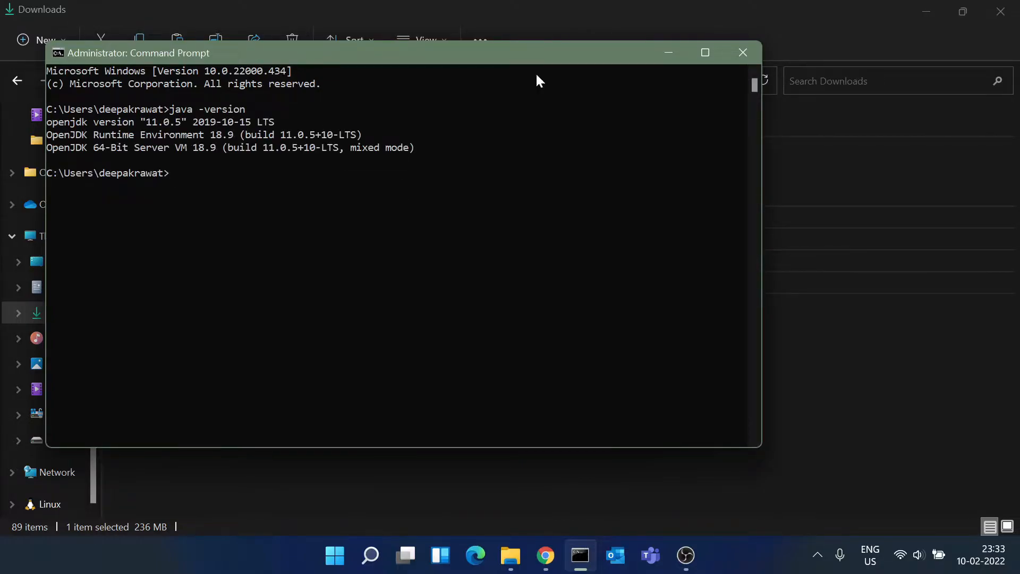
left_click(743, 52)
Run eclipse-inst-jre-win64 and install Eclipse IDE for Java Developers with the default settings, accepting the Eclipse Foundation Software User Agreement
double_click(190, 154)
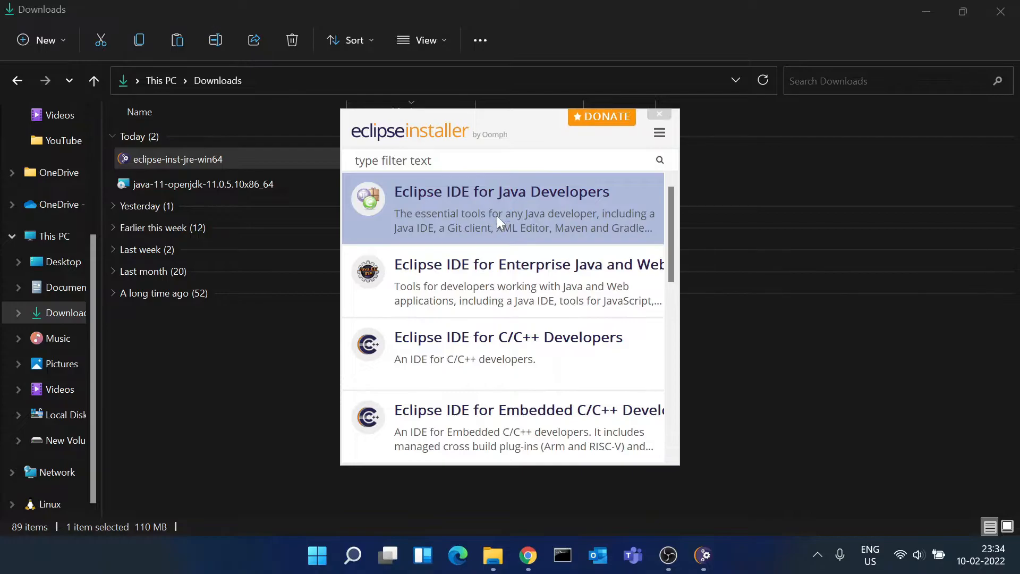
left_click(498, 219)
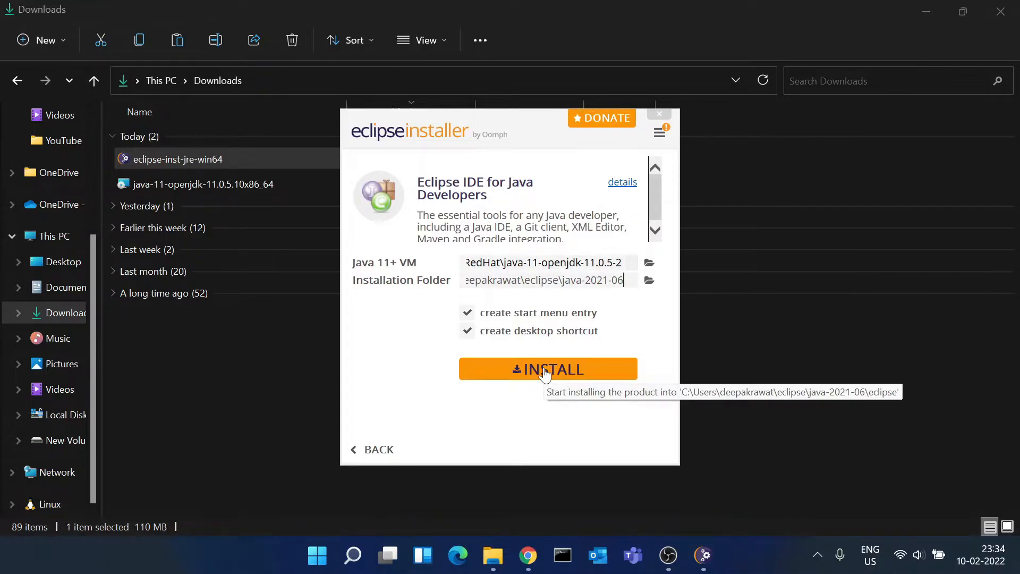
left_click(545, 372)
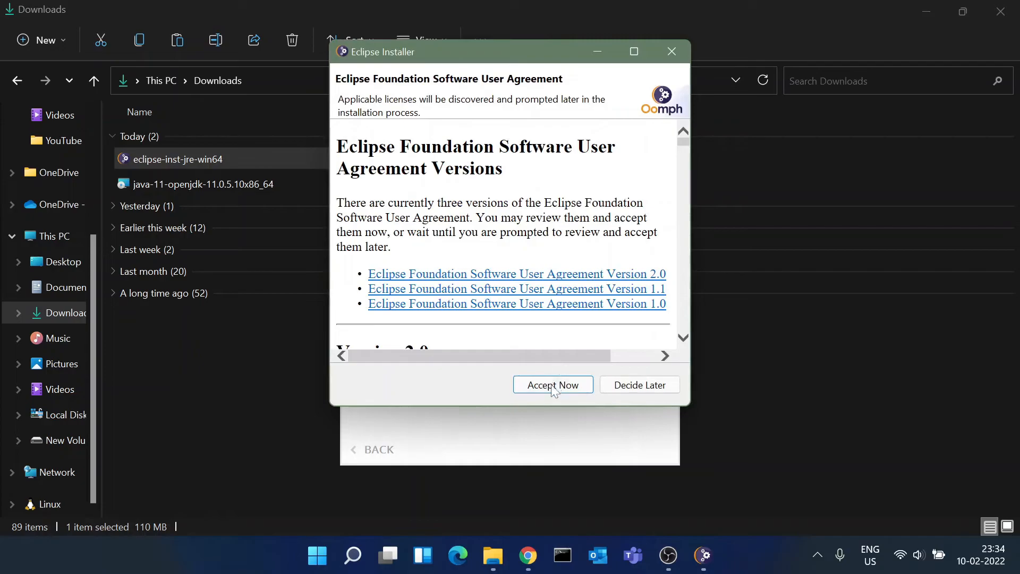
left_click(550, 387)
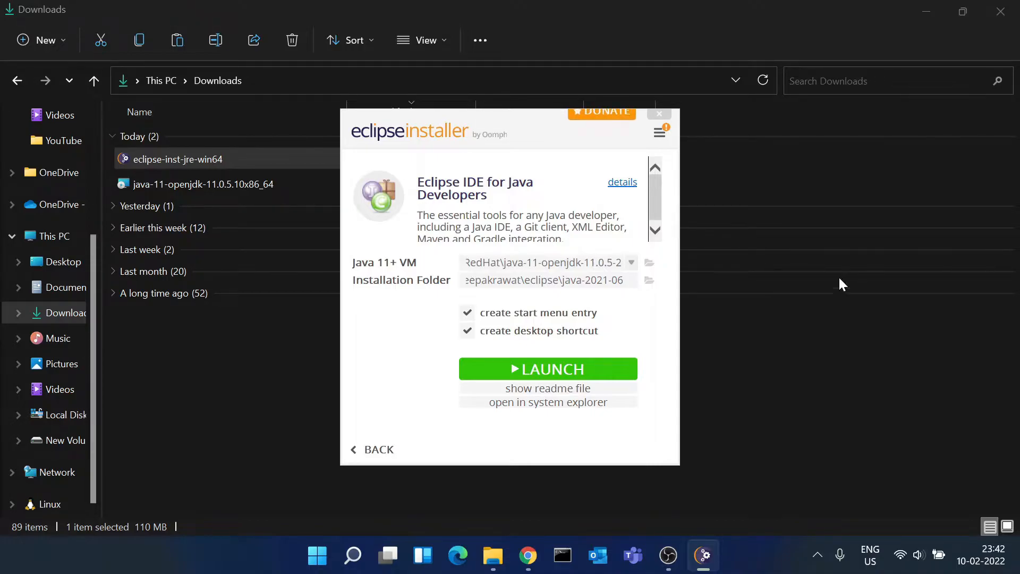
Launch the installed Eclipse IDE with the default eclipse-workspace directory, close File Explorer and maximize the Eclipse window
left_click(566, 370)
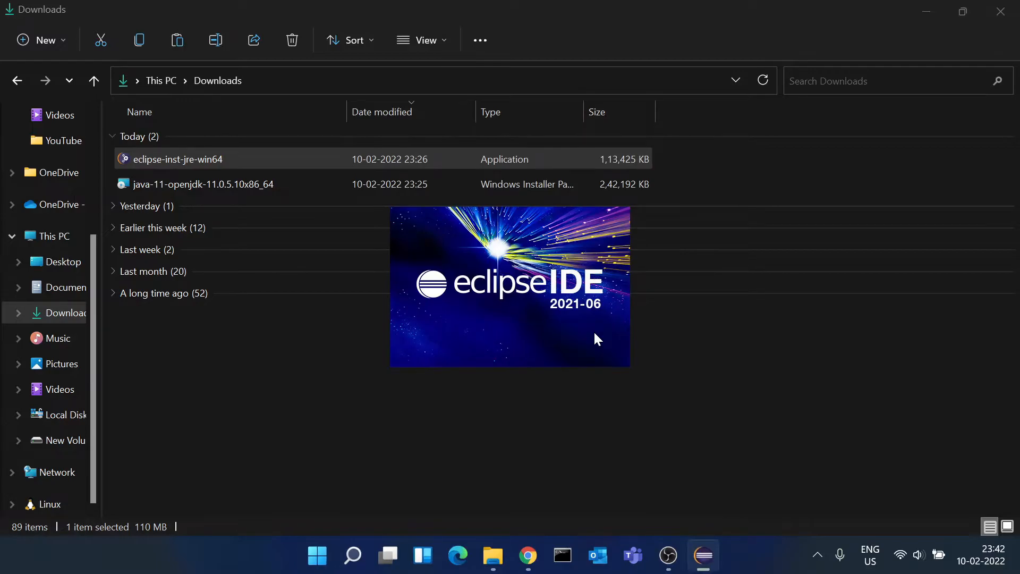
left_click(1001, 11)
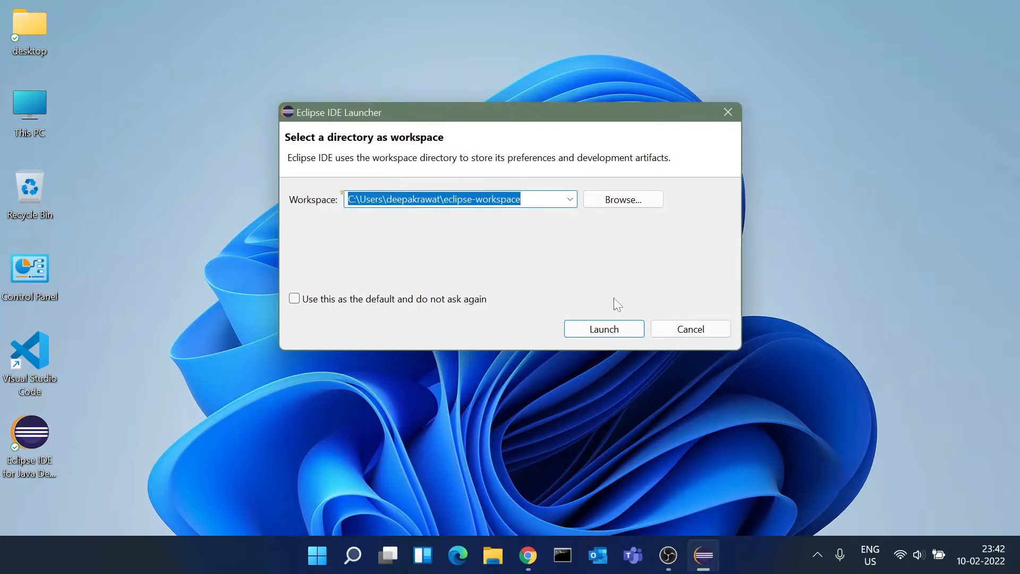
left_click(603, 330)
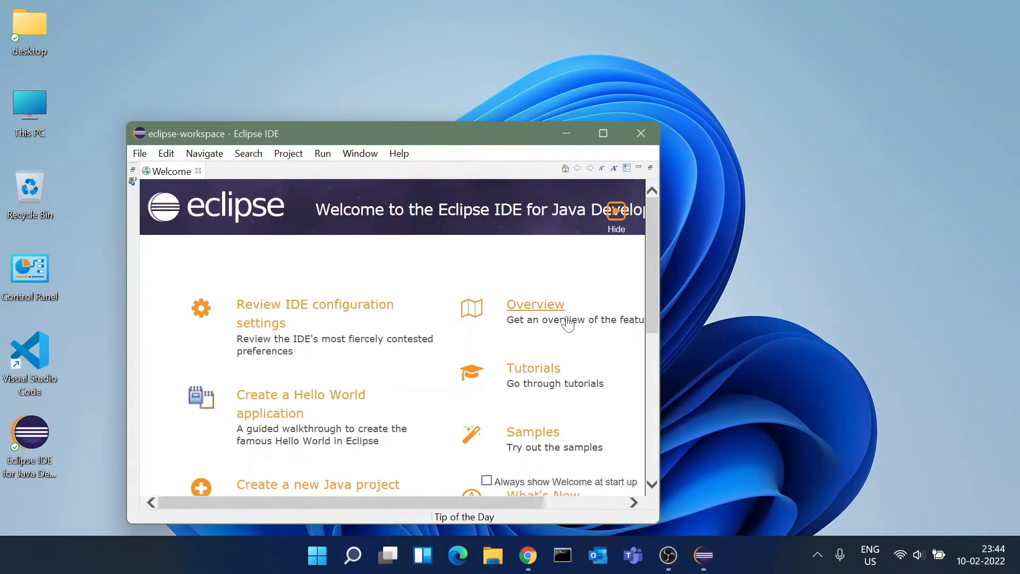
left_click(605, 133)
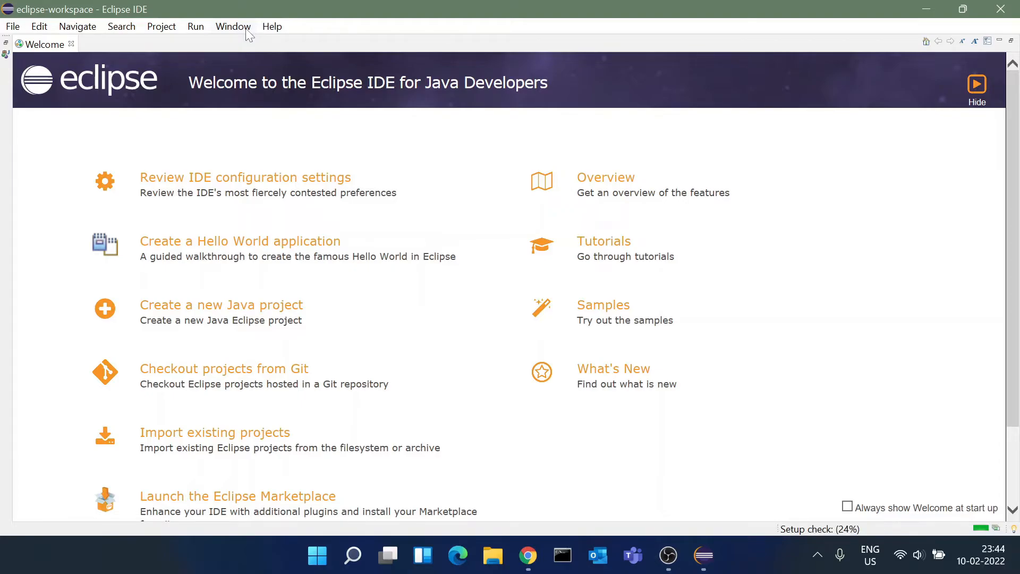
Open the Eclipse Marketplace and search it for "TestNG"
left_click(272, 26)
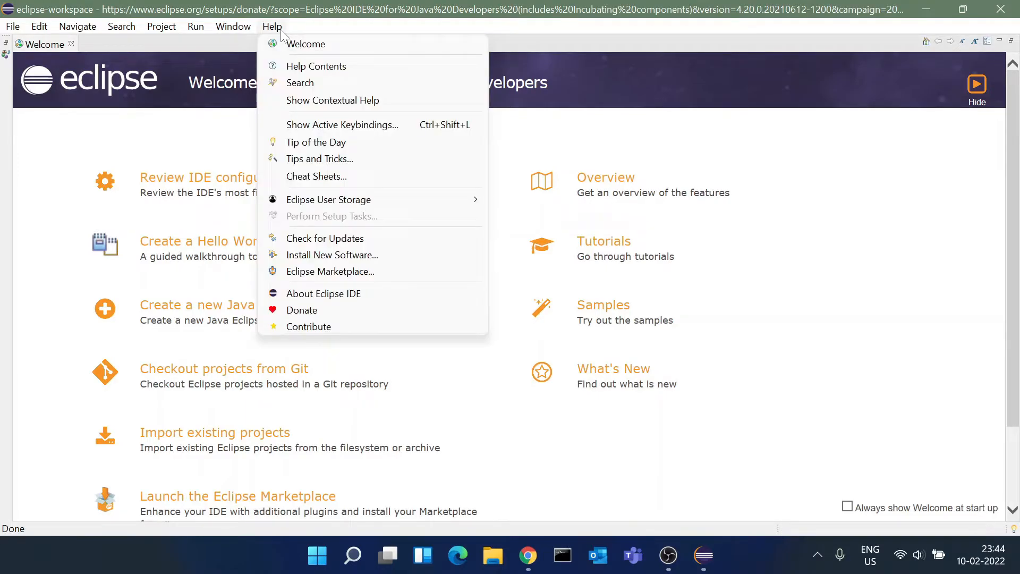
left_click(370, 271)
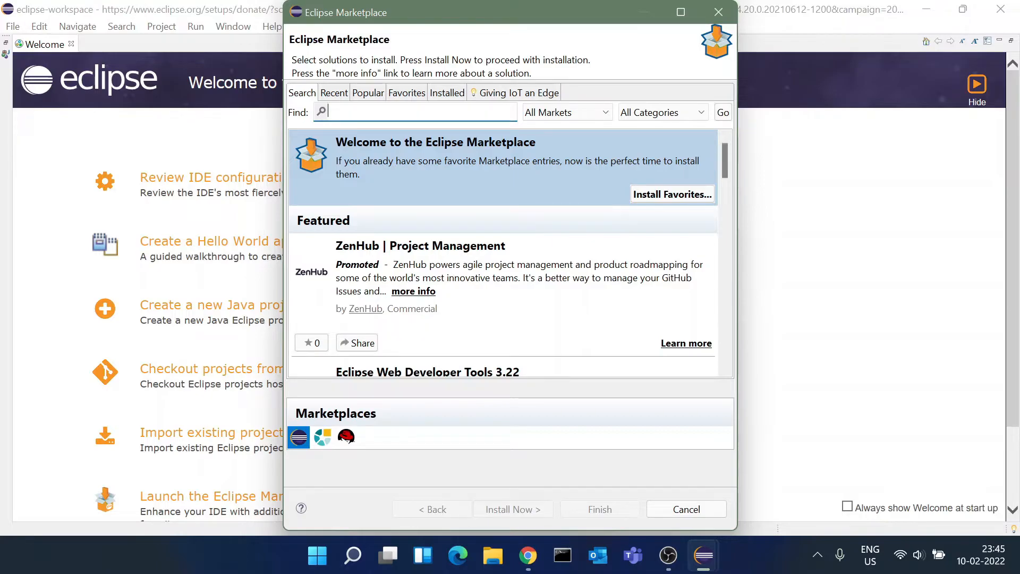
type("Test")
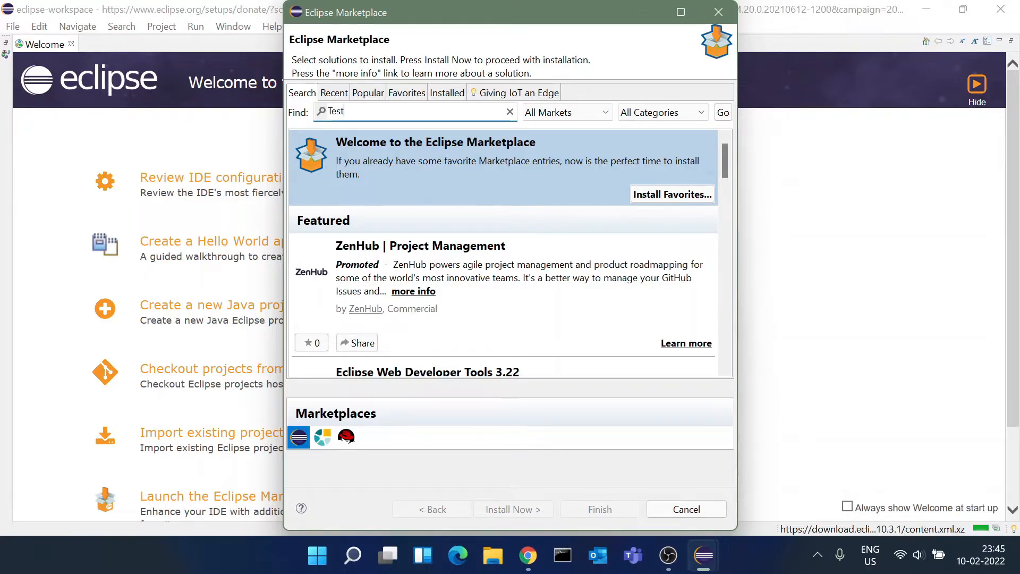
type("NG")
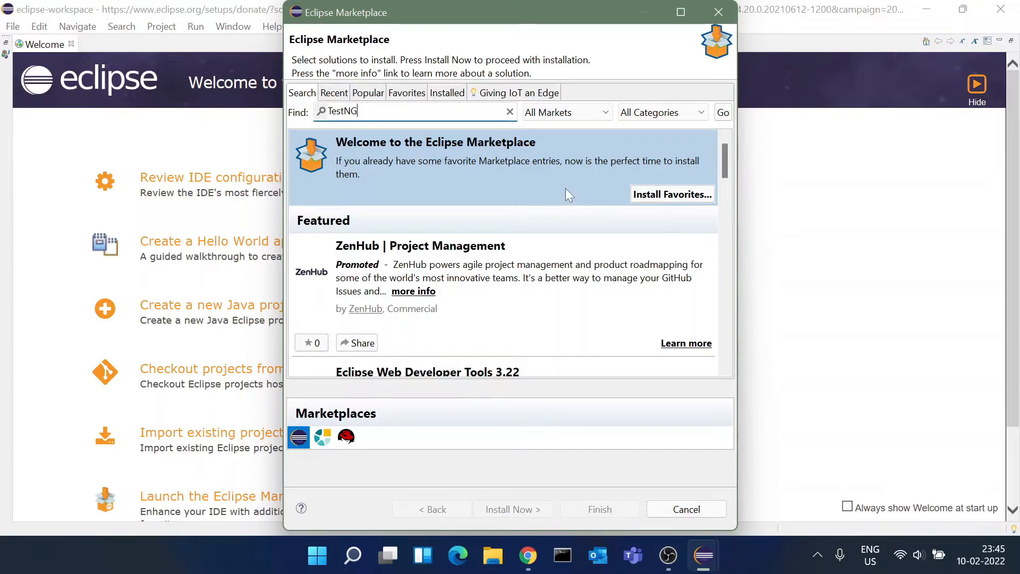
left_click(722, 113)
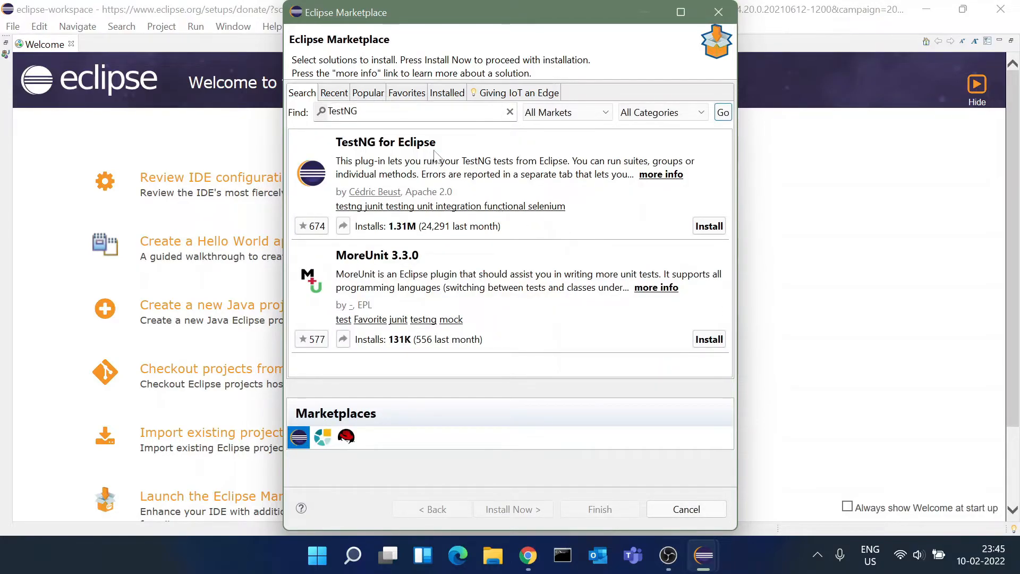
Install the TestNG for Eclipse plug-in, accepting the Apache License and the unsigned software, and restart Eclipse to apply the update
left_click(709, 226)
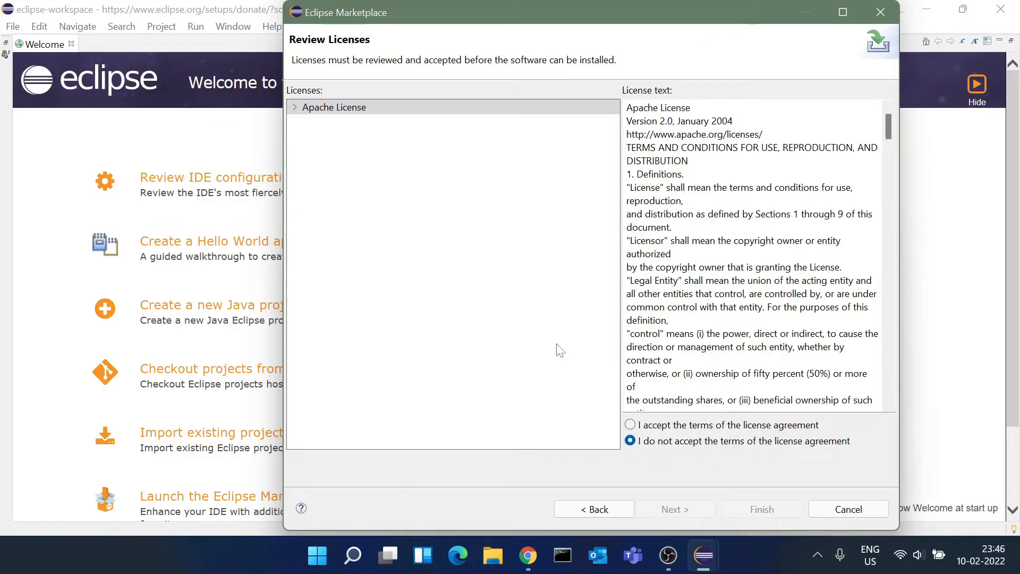
left_click(631, 425)
left_click(763, 511)
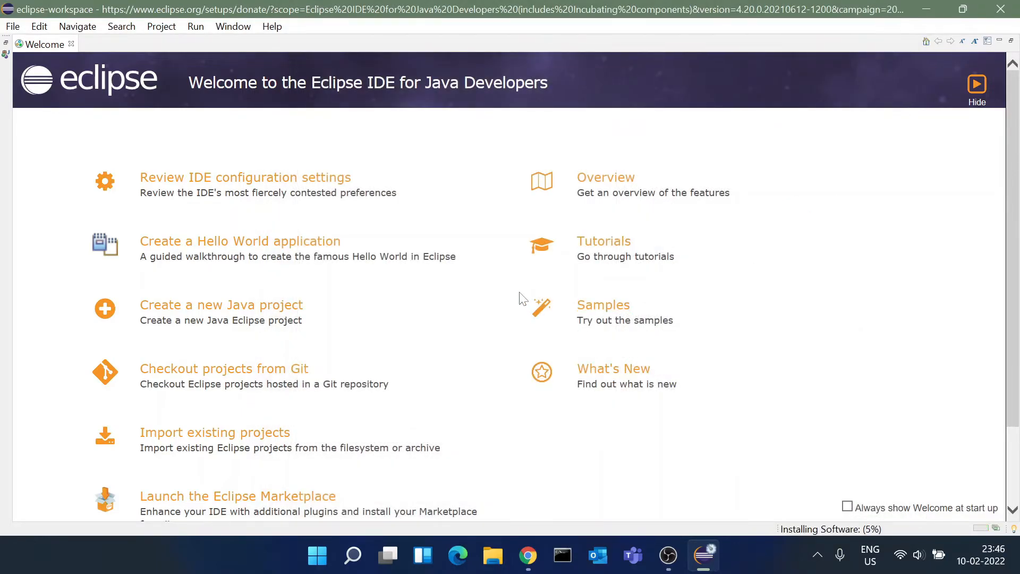
left_click(702, 555)
left_click(702, 555)
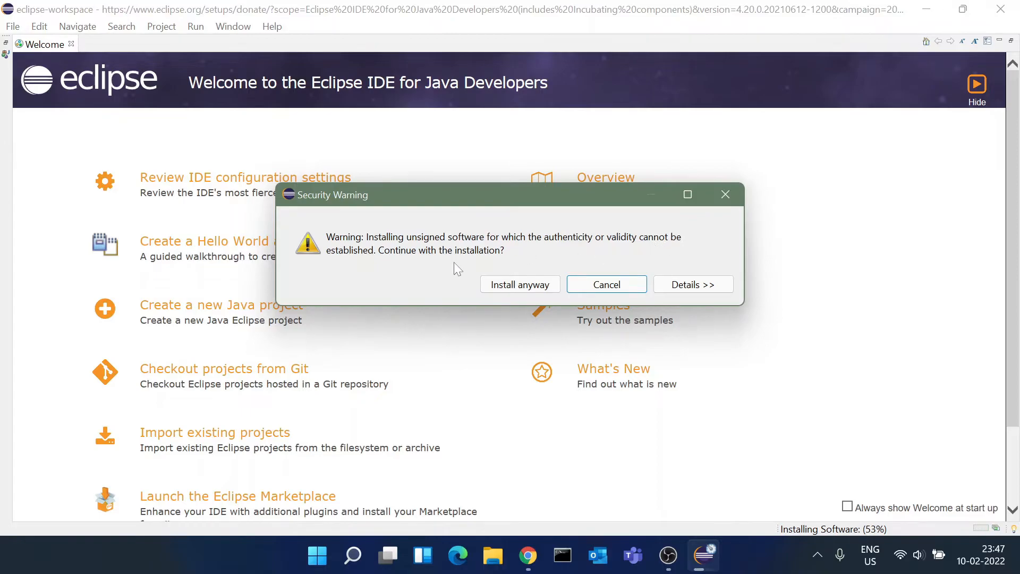
left_click(526, 286)
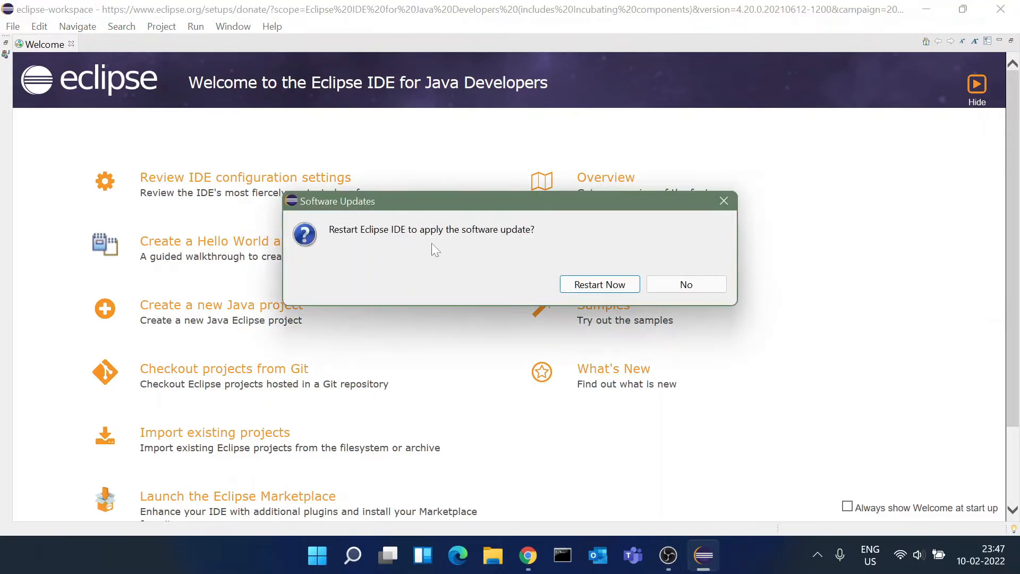
left_click(598, 284)
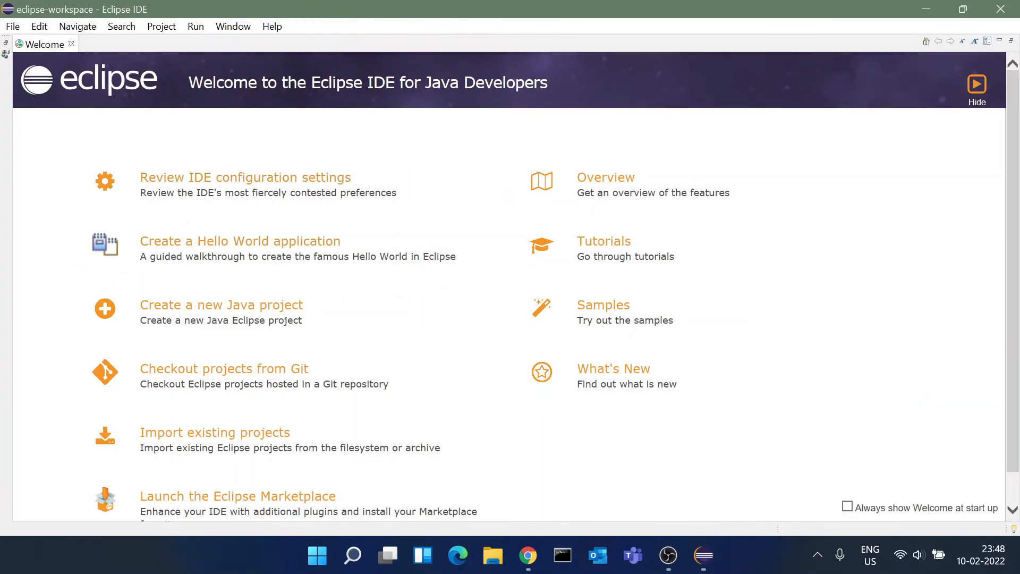
Show the TestNG view from the Java category, and minimize the Eclipse window
left_click(232, 28)
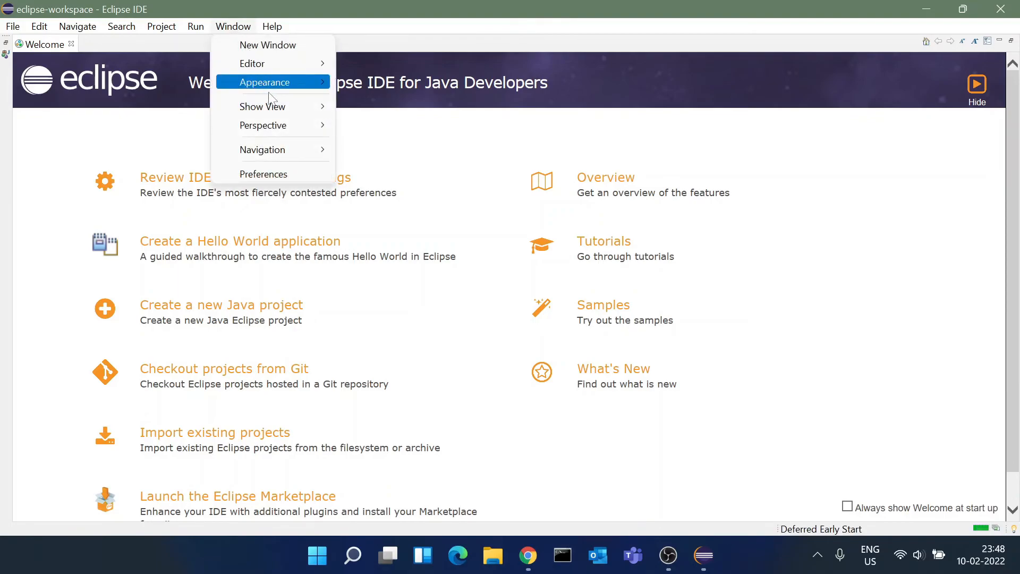
mouse_move(292, 106)
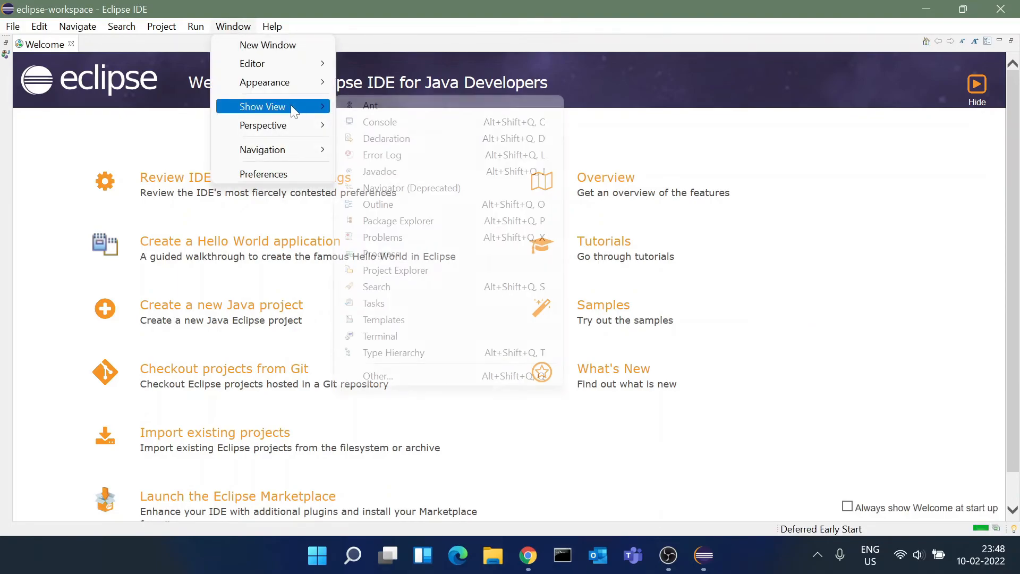
left_click(396, 375)
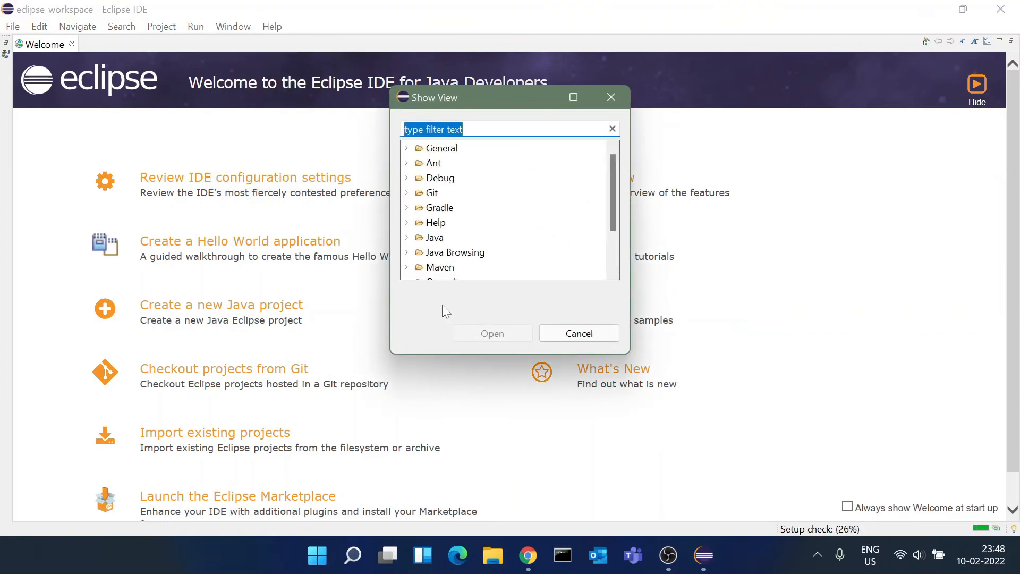
left_click(435, 243)
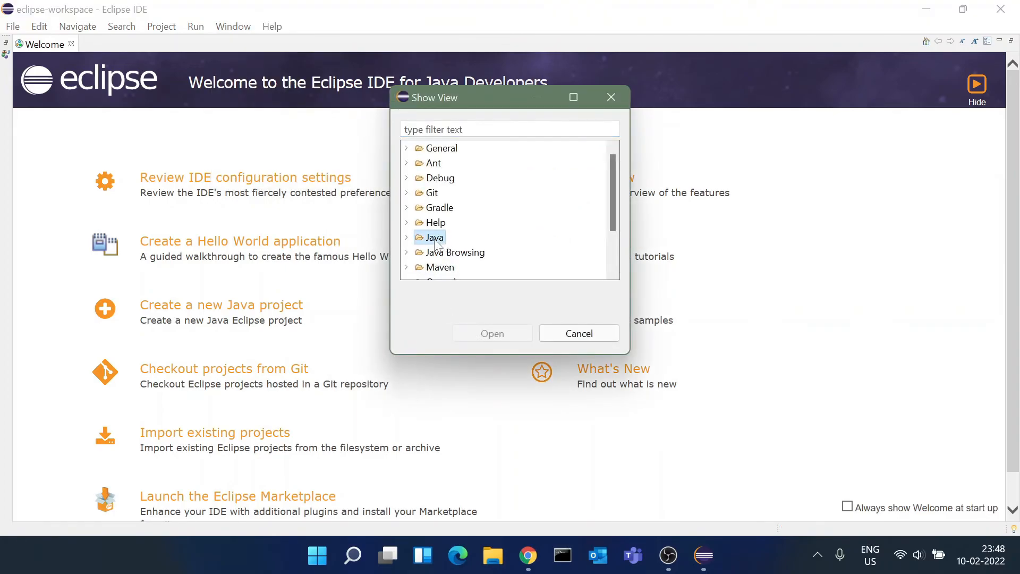
left_click(406, 238)
scroll(493, 223, "down", 1)
left_click(451, 208)
left_click(505, 341)
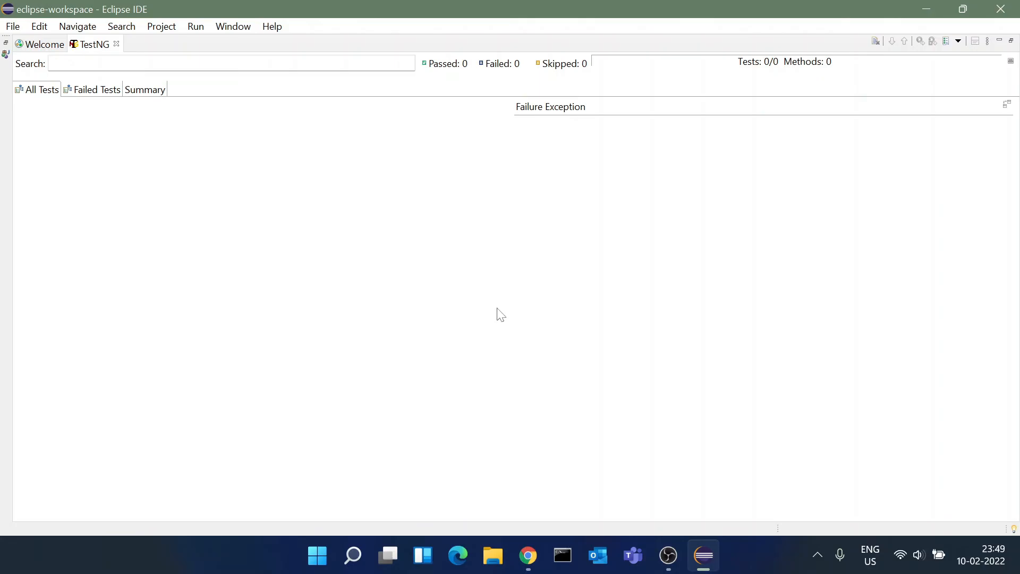
left_click(926, 9)
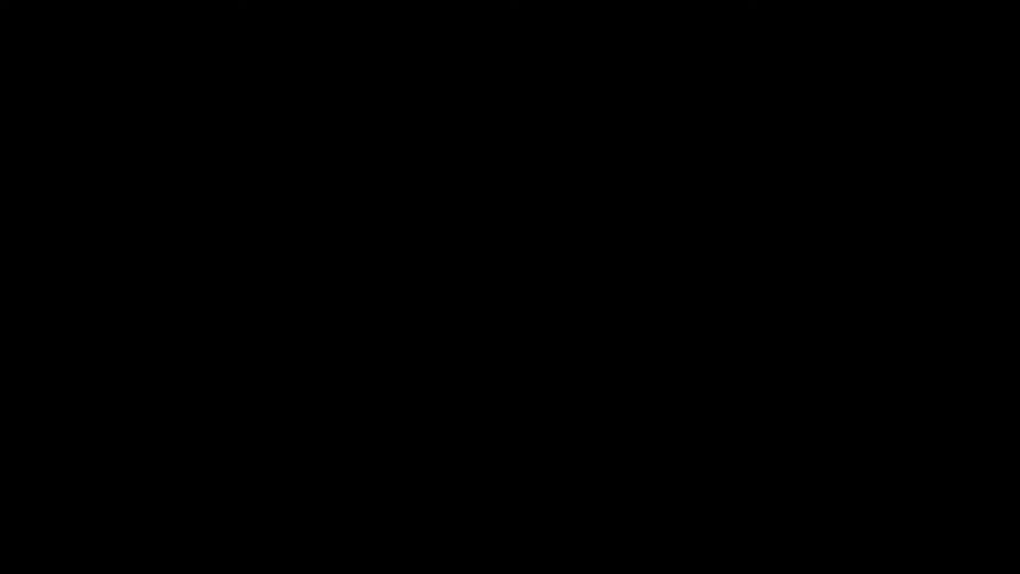